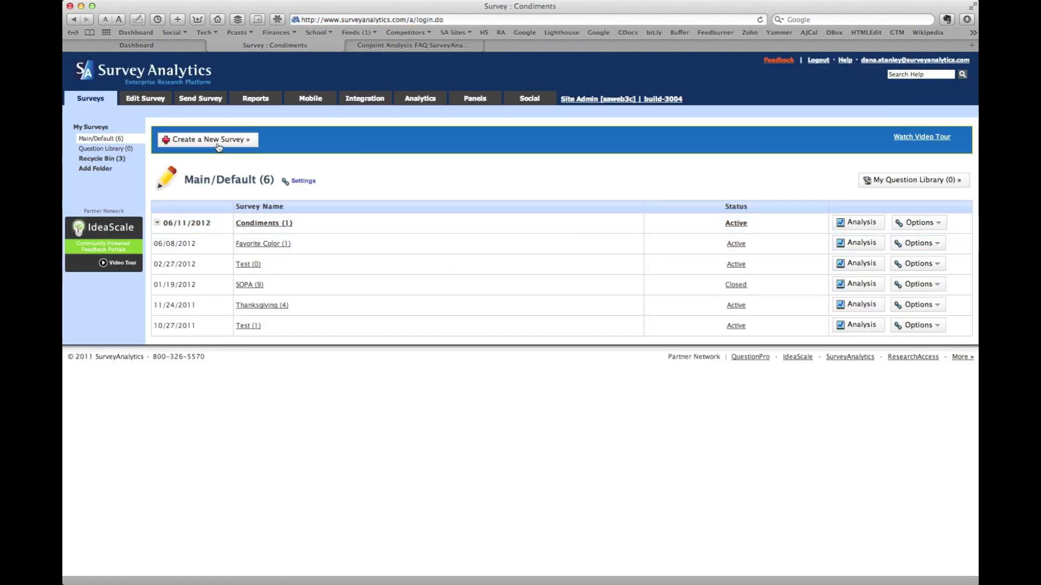
- Create a new survey from scratch named Puppies, keeping the default folder, layout and social media settings
{"action": "left_click", "coordinate": [215, 143]}
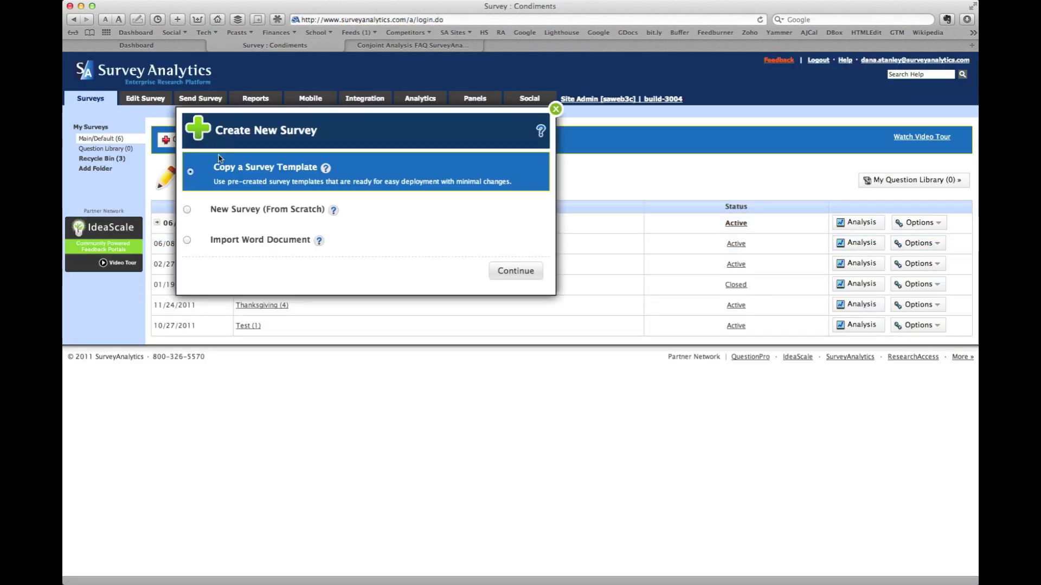
{"action": "left_click", "coordinate": [253, 211]}
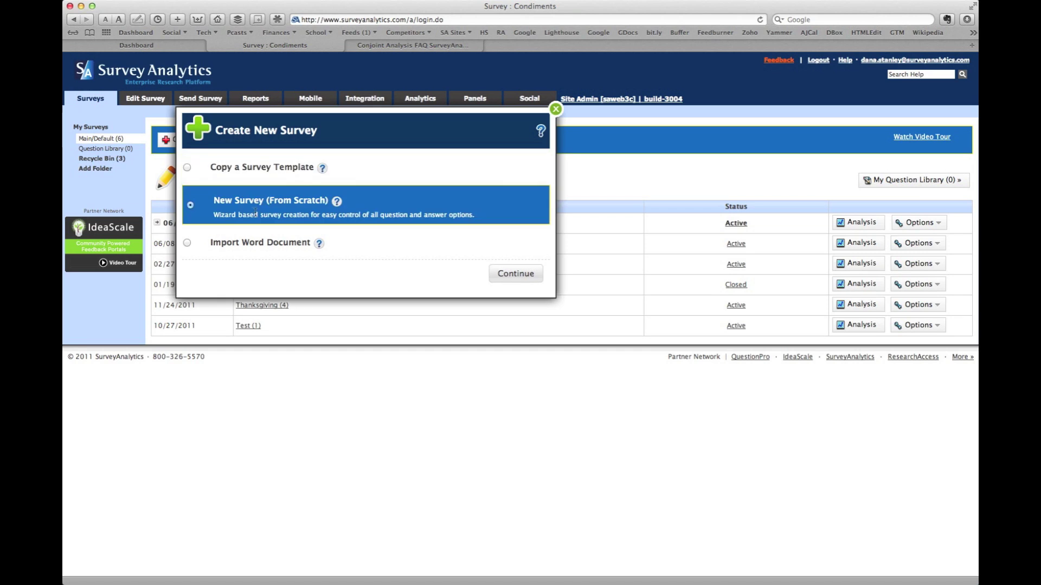
{"action": "left_click", "coordinate": [521, 276]}
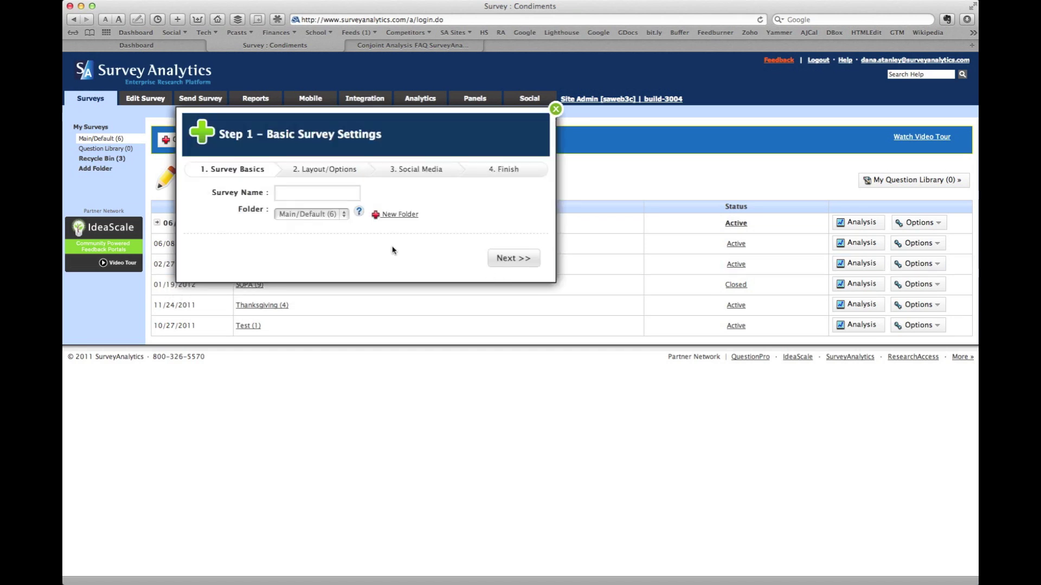
{"action": "left_click", "coordinate": [315, 195]}
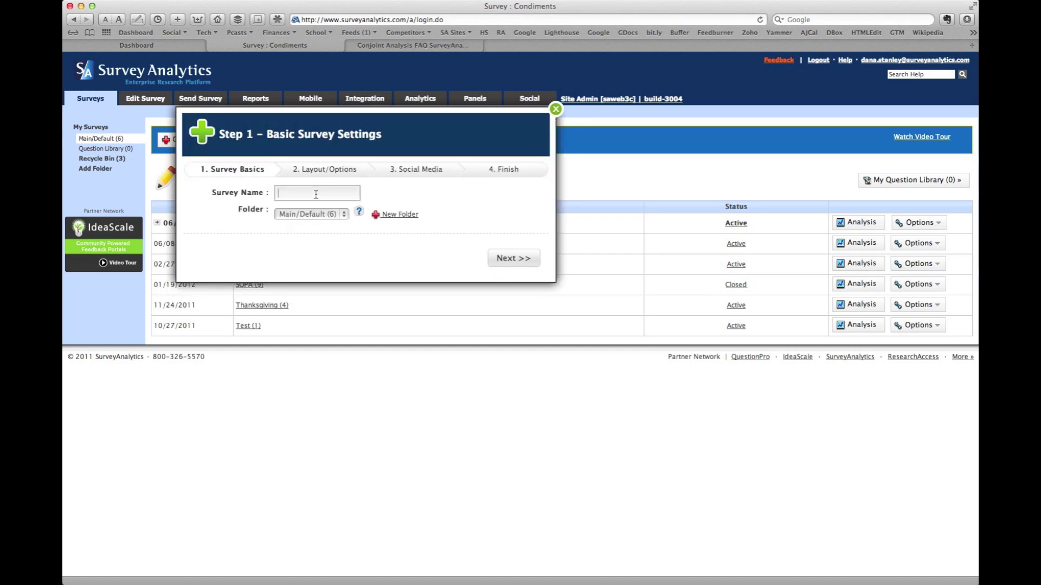
{"action": "type", "text": "Pupu"}
{"action": "type", "text": "ppies"}
{"action": "left_click", "coordinate": [500, 259]}
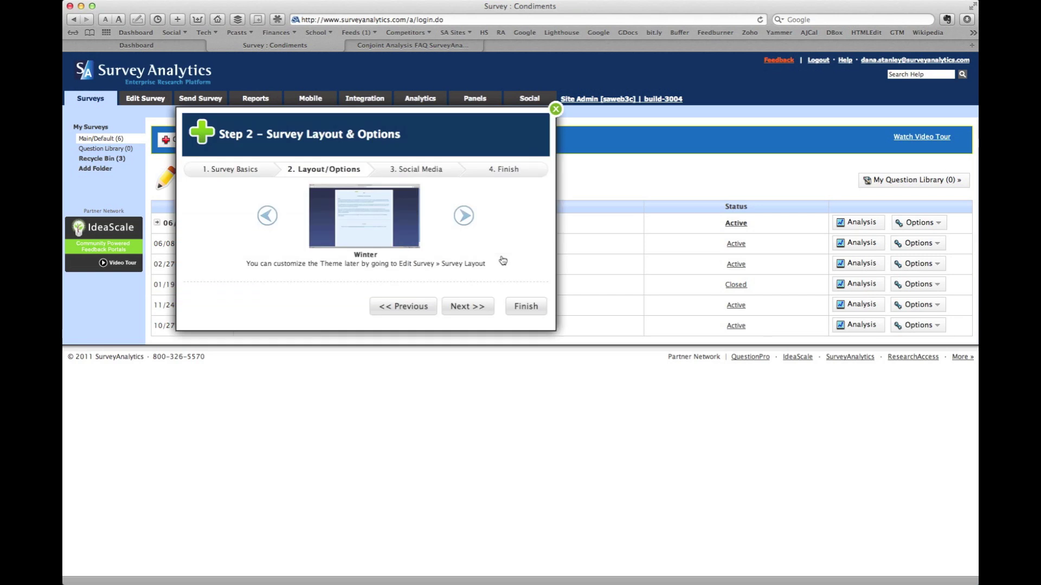
{"action": "left_click", "coordinate": [481, 307]}
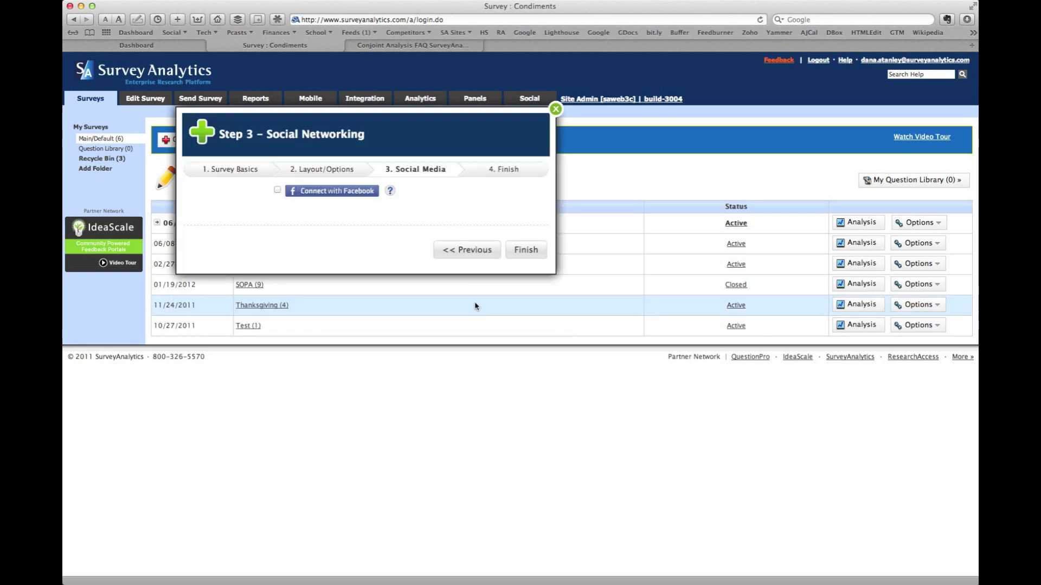
{"action": "left_click", "coordinate": [506, 250]}
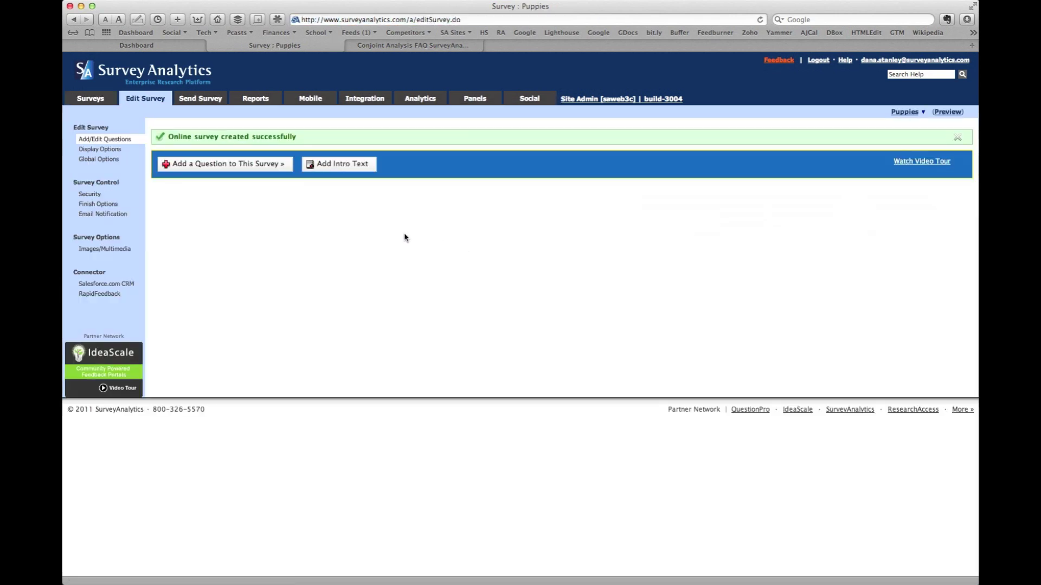
- Start a new question of the add-on module type Conjoint (Discrete Choice)
{"action": "left_click", "coordinate": [235, 165]}
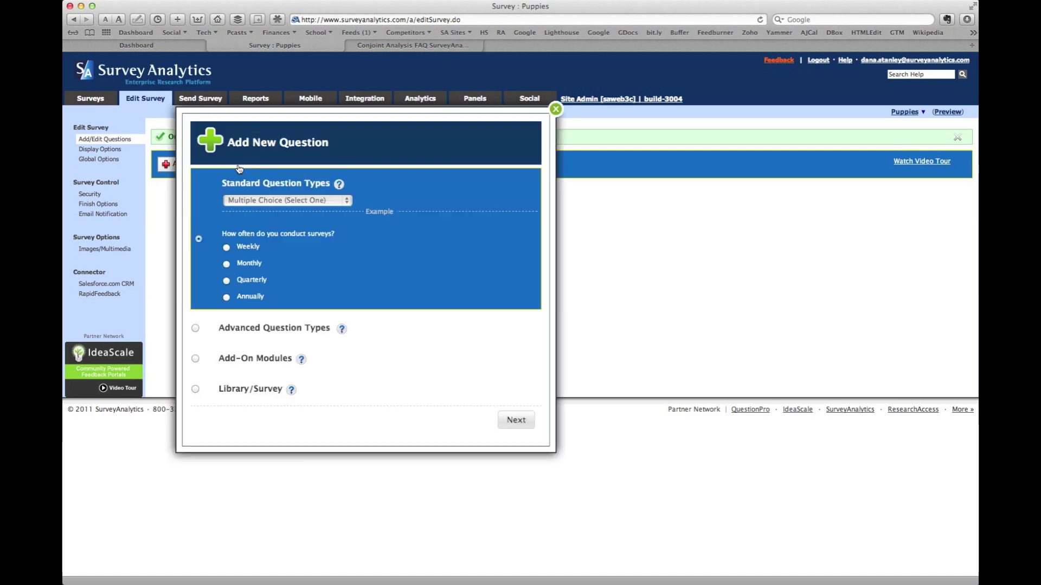
{"action": "left_click", "coordinate": [273, 329]}
{"action": "left_click", "coordinate": [271, 359]}
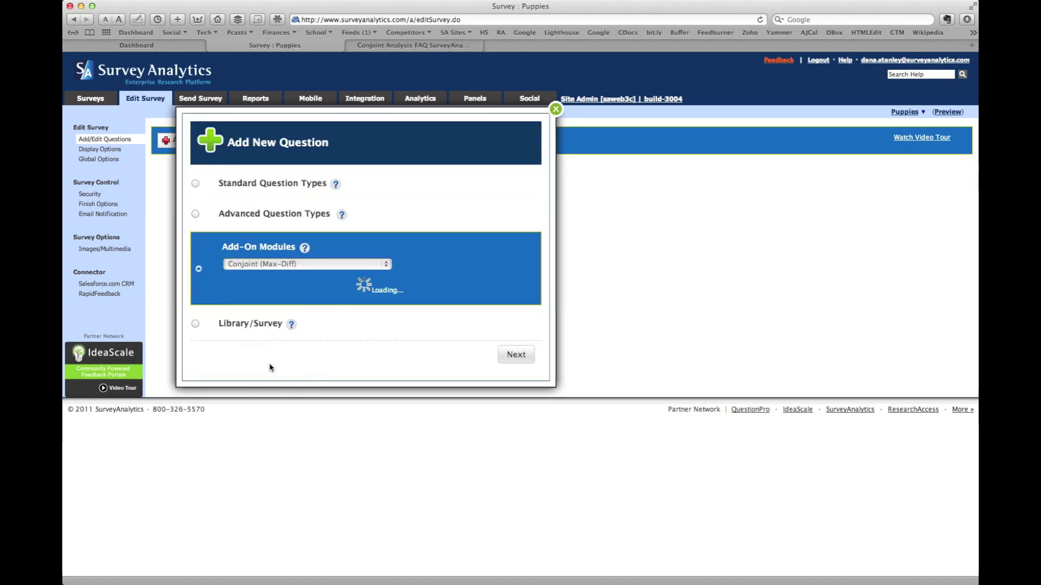
{"action": "left_click", "coordinate": [309, 264]}
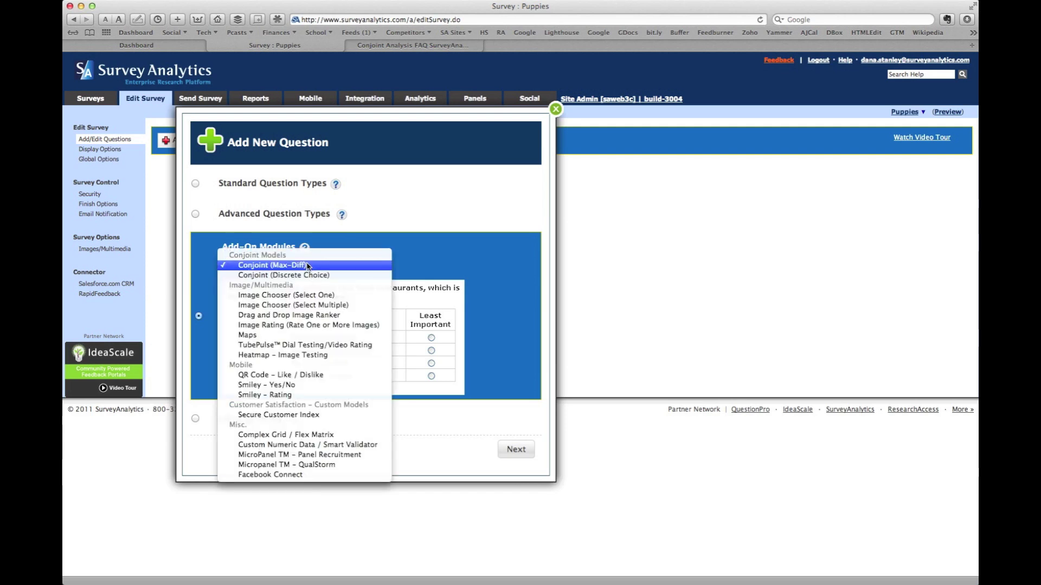
{"action": "left_click", "coordinate": [304, 277]}
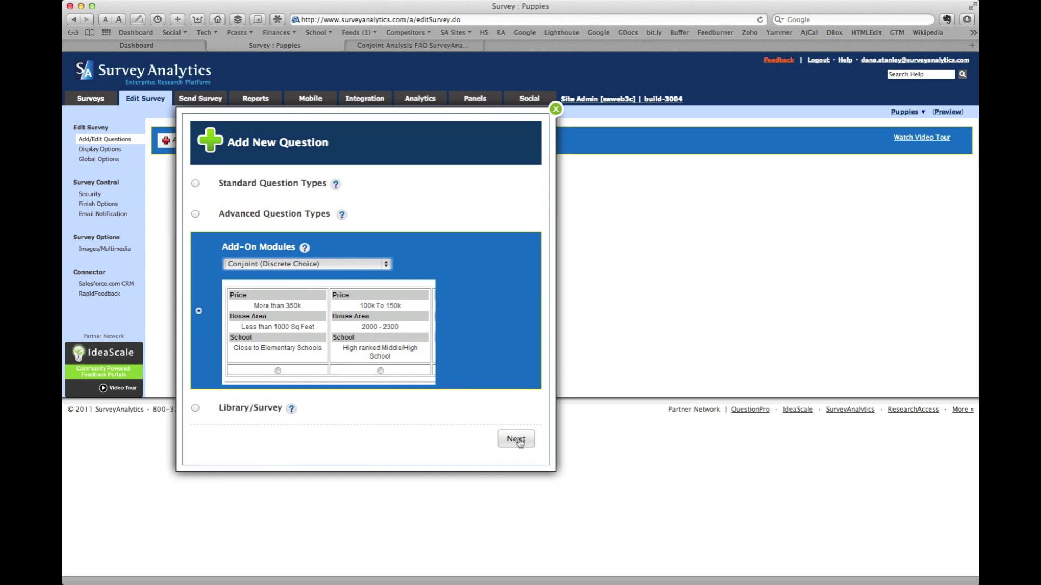
{"action": "left_click", "coordinate": [516, 440]}
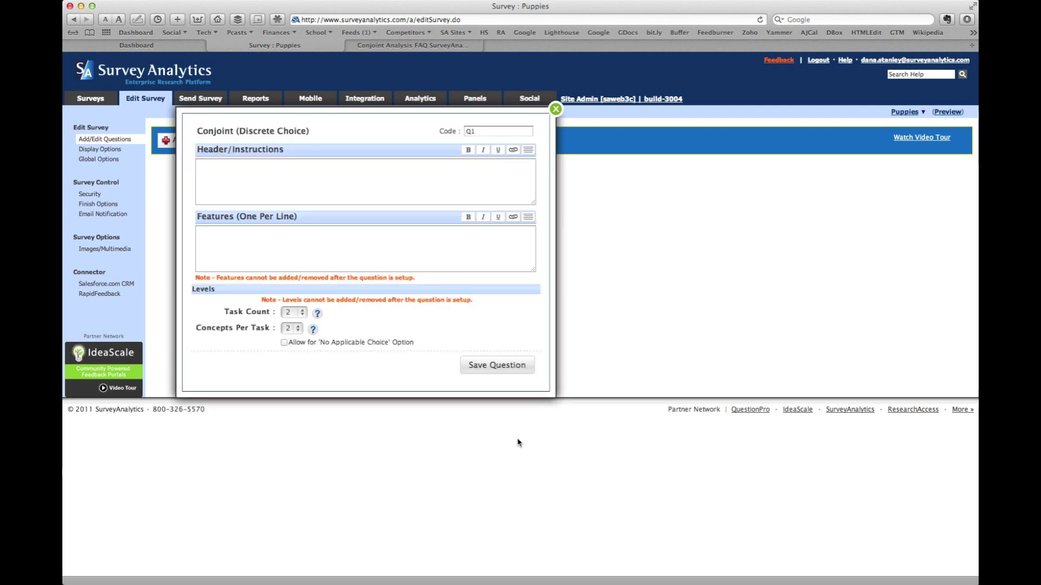
- Enter the instructions "Please select which puppy you would choose" and list the features Breed, Price, Size and Personality
{"action": "left_click", "coordinate": [308, 182]}
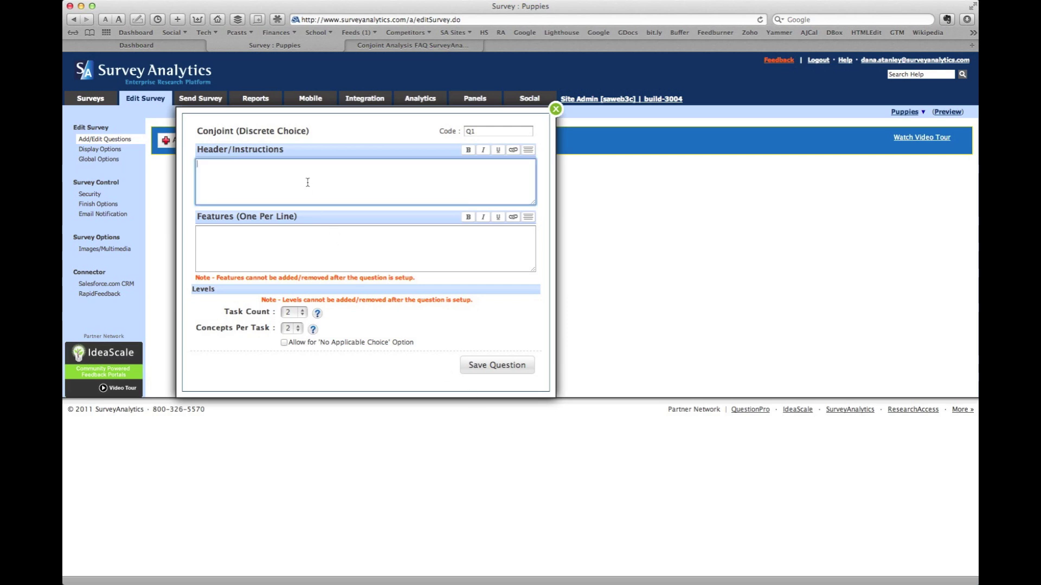
{"action": "type", "text": "Please select which puppy you would choose"}
{"action": "left_click", "coordinate": [293, 252]}
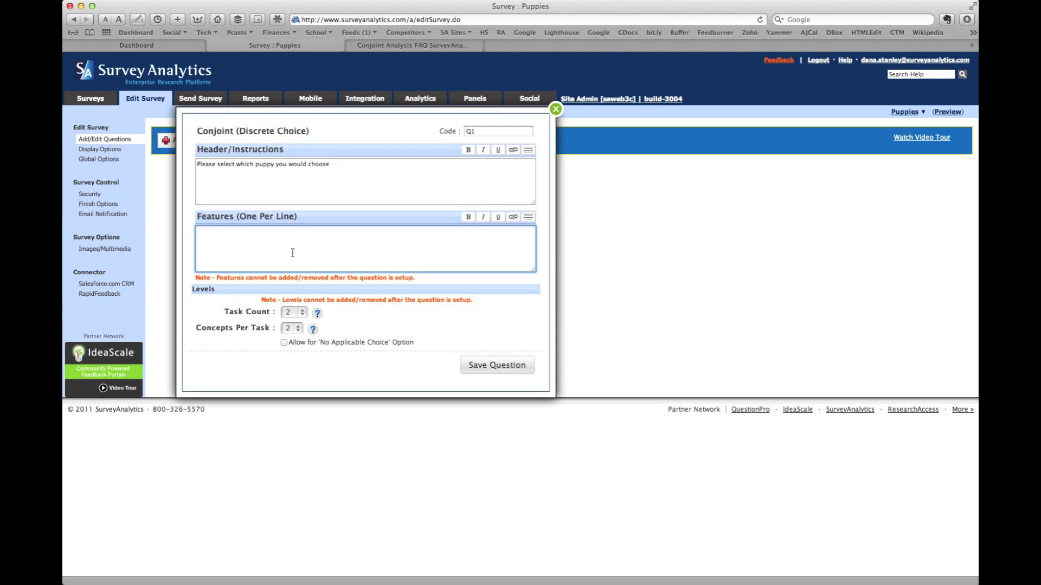
{"action": "type", "text": "Breed"}
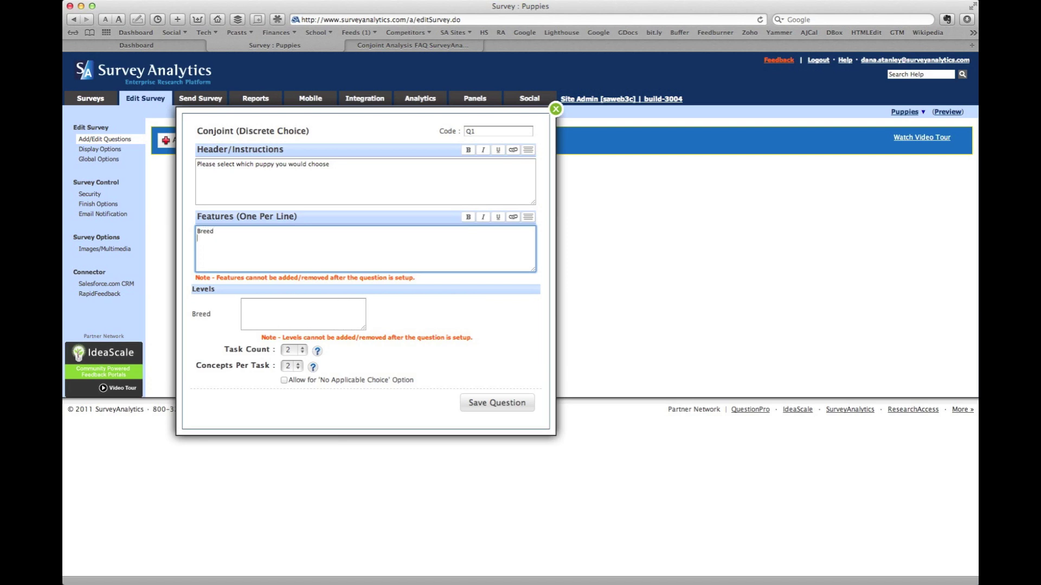
{"action": "type", "text": "Price"}
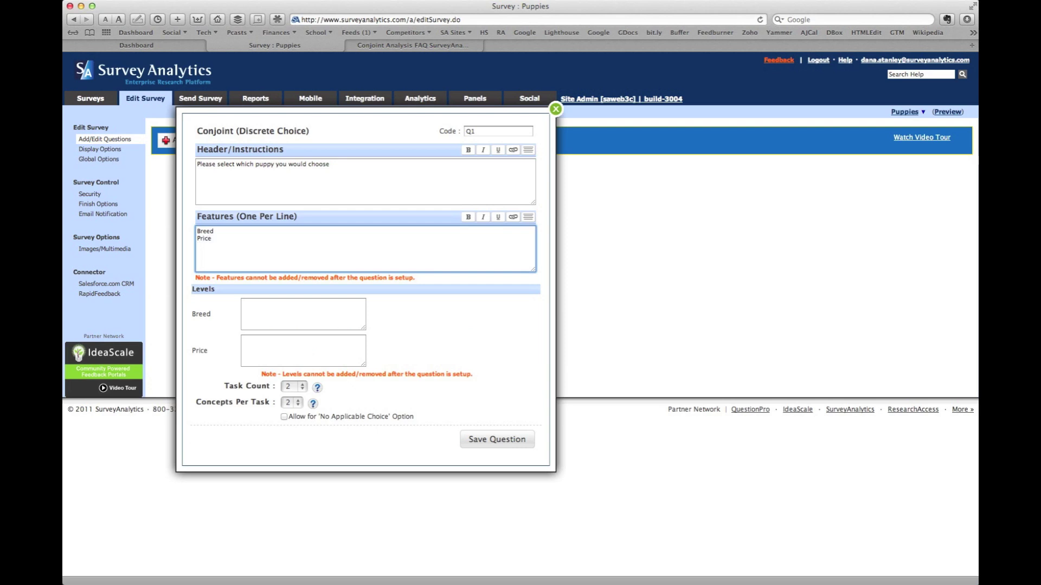
{"action": "key", "text": "Return"}
{"action": "type", "text": "Size "}
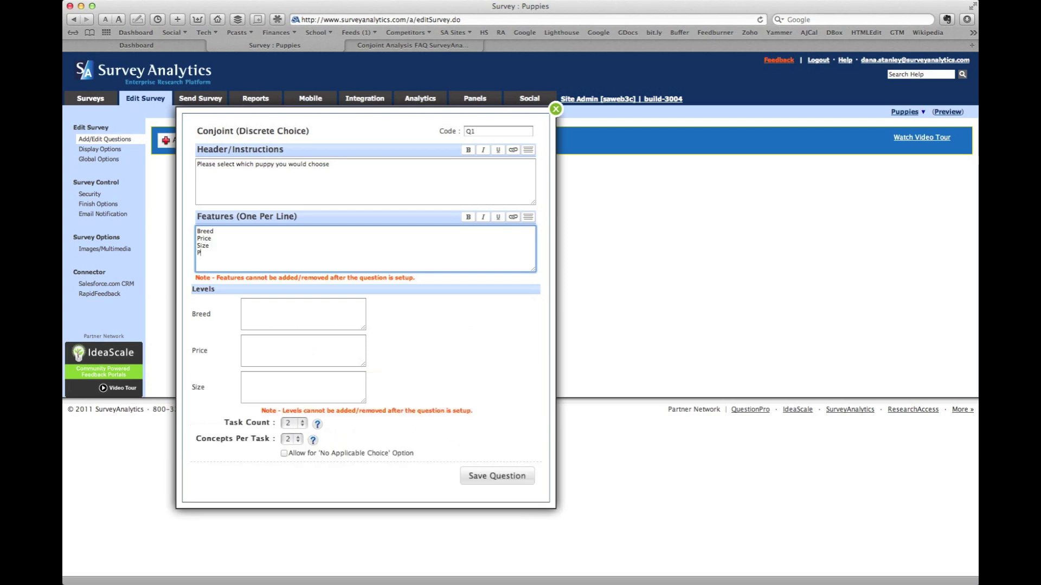
{"action": "type", "text": "Personality"}
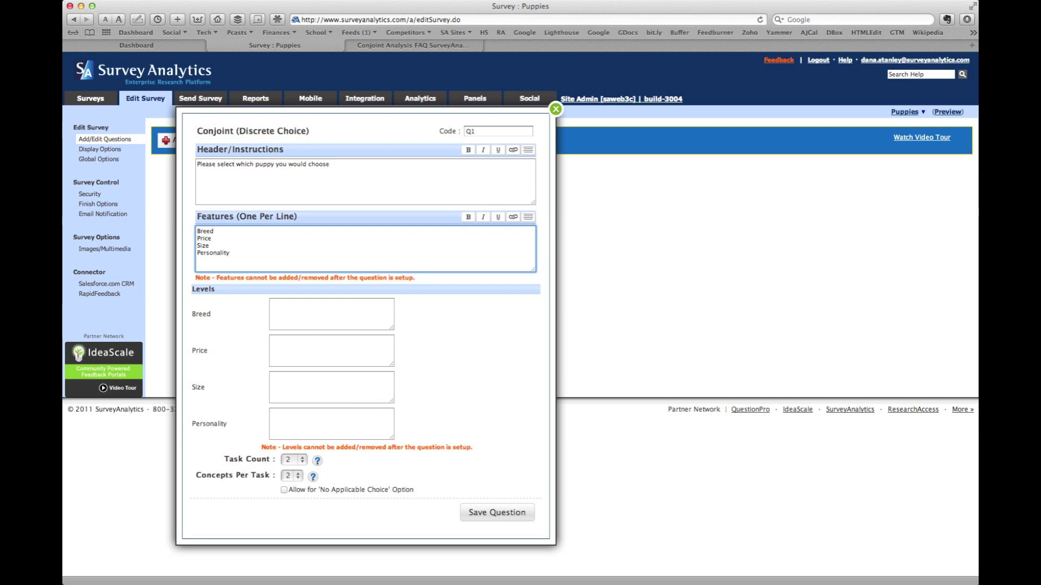
- Enter the Breed levels Standard Poodle, Labradoodle and Golden Doodle, one per line
{"action": "left_click", "coordinate": [306, 307]}
{"action": "type", "text": "Standard"}
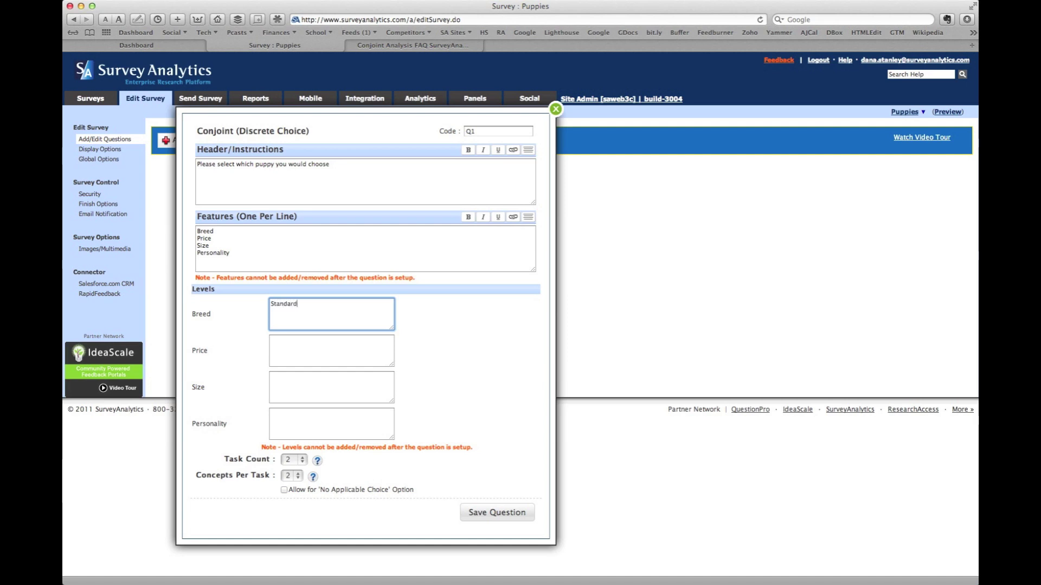
{"action": "type", "text": " Poodle "}
{"action": "type", "text": "Labradoo"}
{"action": "type", "text": "dle"}
{"action": "key", "text": "Return"}
{"action": "type", "text": "Golden Doodle"}
- Enter the Price levels $250 and $350 on separate lines
{"action": "left_click", "coordinate": [331, 350]}
{"action": "type", "text": "$250"}
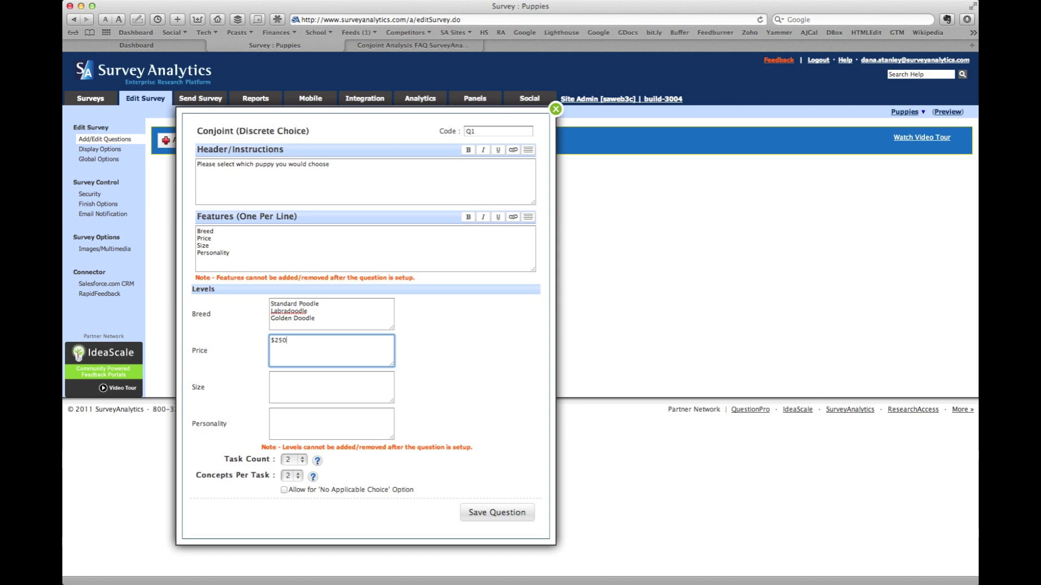
{"action": "key", "text": "Return"}
{"action": "type", "text": "$350"}
- Enter the Size levels 50 lbs., 60 lbs. and 75 lbs., one per line
{"action": "left_click", "coordinate": [331, 387]}
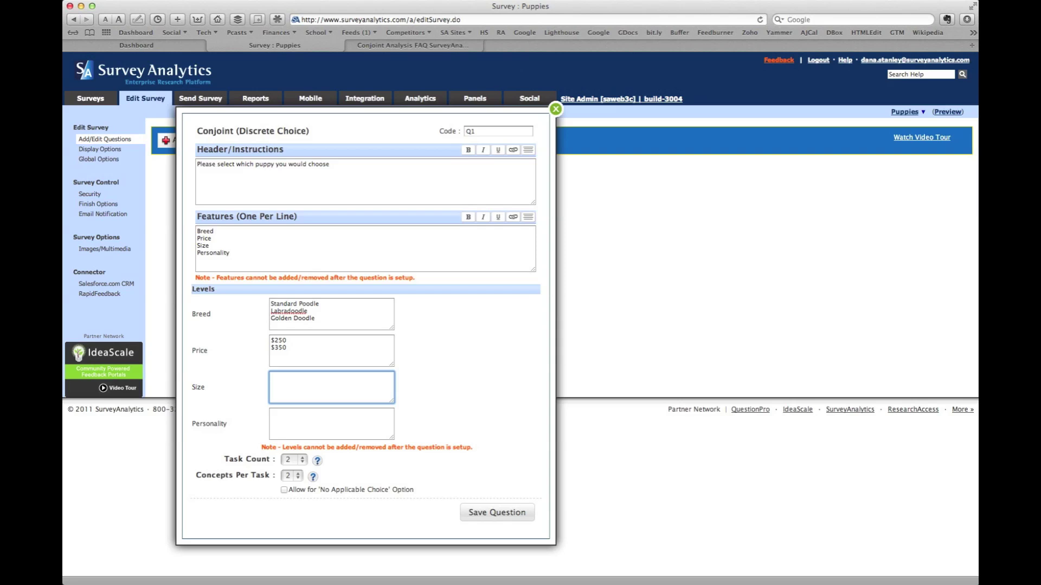
{"action": "type", "text": "50"}
{"action": "type", "text": " l"}
{"action": "type", "text": "bs. "}
{"action": "type", "text": "60 lbs"}
{"action": "type", "text": "."}
{"action": "key", "text": "Return"}
{"action": "type", "text": "75 lbs."}
- Enter the Personality levels Sweet and Energetic on separate lines
{"action": "left_click", "coordinate": [272, 413]}
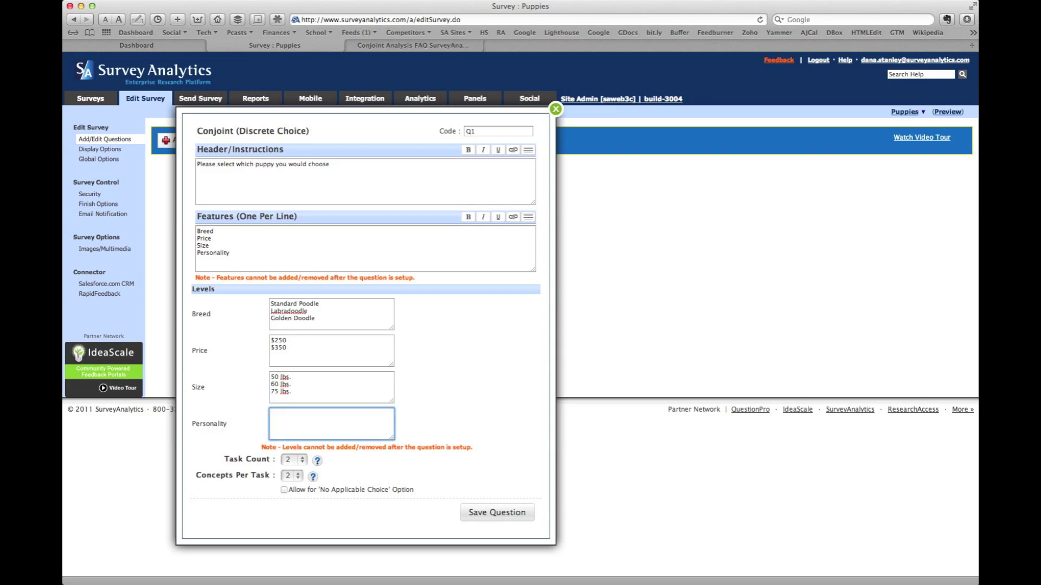
{"action": "type", "text": "Sweet"}
{"action": "key", "text": "Return"}
{"action": "type", "text": "Energet"}
- Check the Task Count help, set Task Count to 5 and Concepts Per Task to 3, and save the question
{"action": "left_click", "coordinate": [317, 461]}
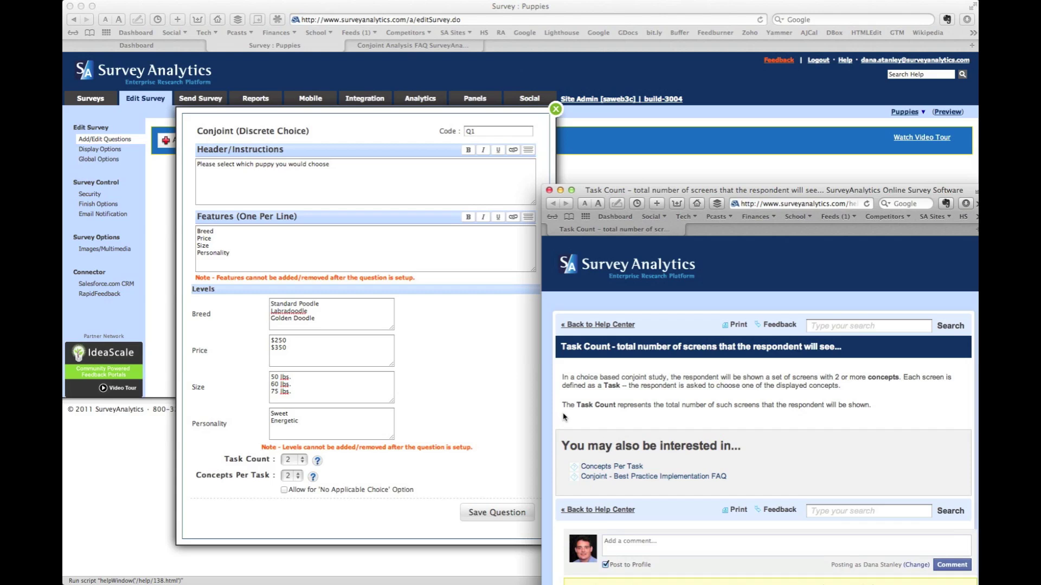
{"action": "left_click", "coordinate": [549, 190]}
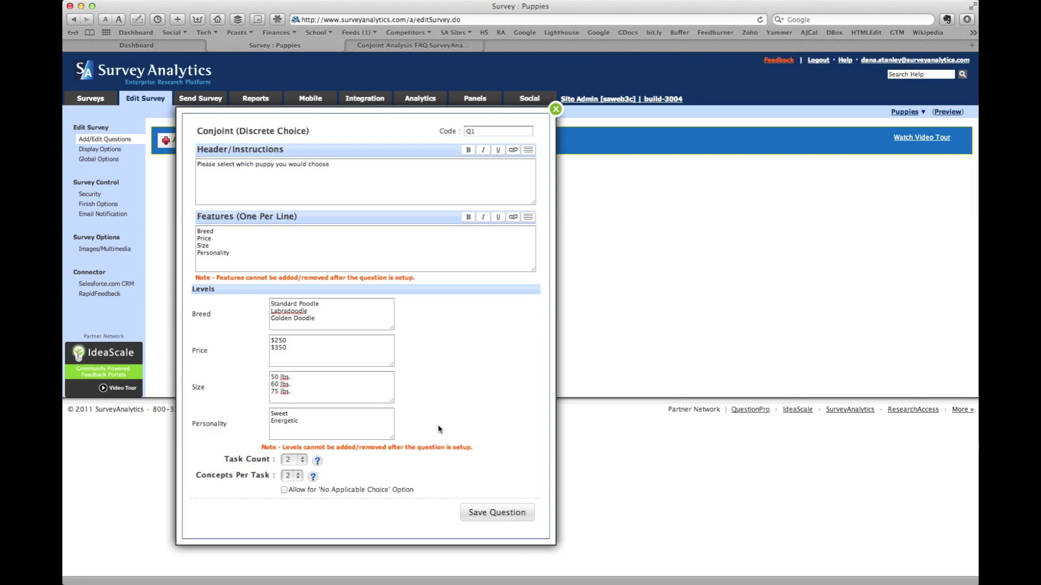
{"action": "left_click", "coordinate": [294, 461]}
{"action": "left_click", "coordinate": [295, 490]}
{"action": "left_click", "coordinate": [296, 478]}
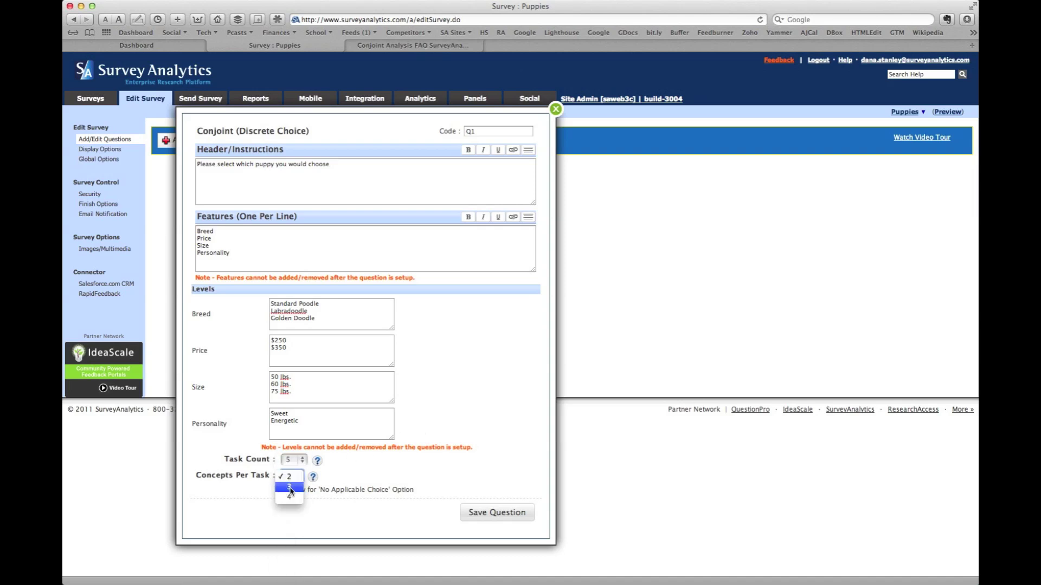
{"action": "left_click", "coordinate": [290, 487]}
{"action": "left_click", "coordinate": [491, 516]}
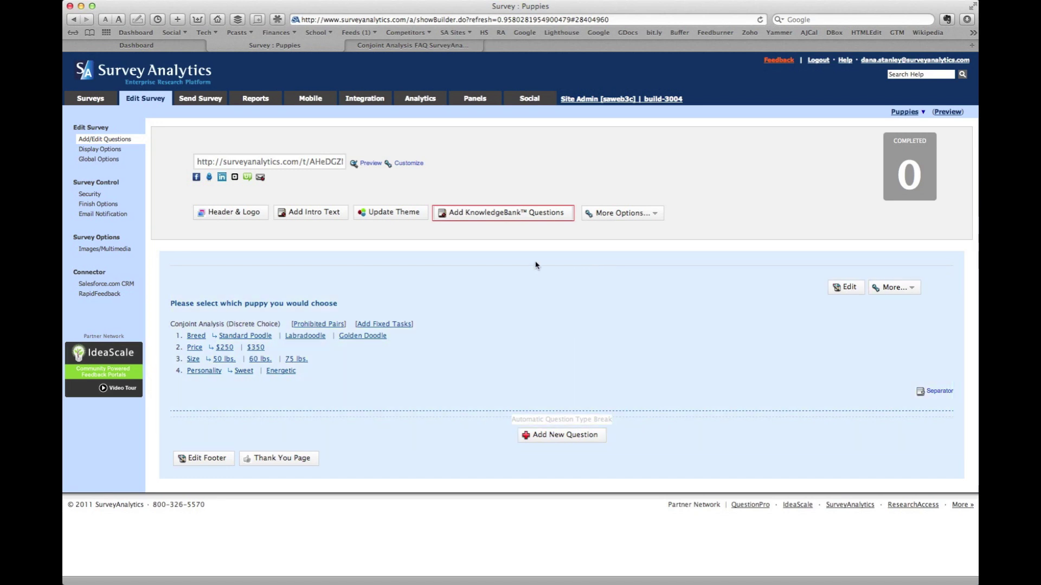
- Preview the survey and answer its five tasks in order with the first, second, third, second and first concepts
{"action": "left_click", "coordinate": [371, 165]}
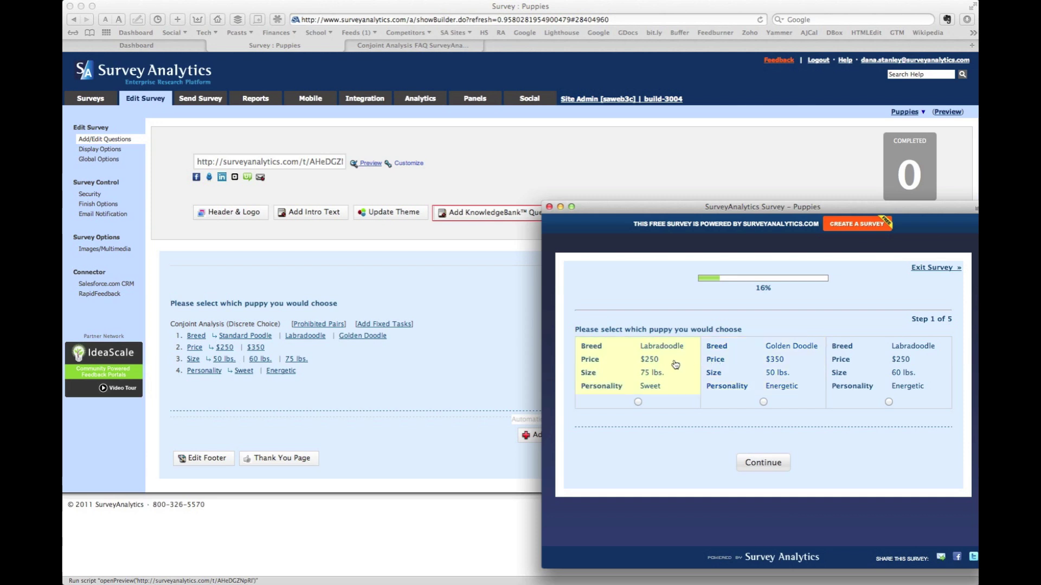
{"action": "left_click", "coordinate": [638, 402]}
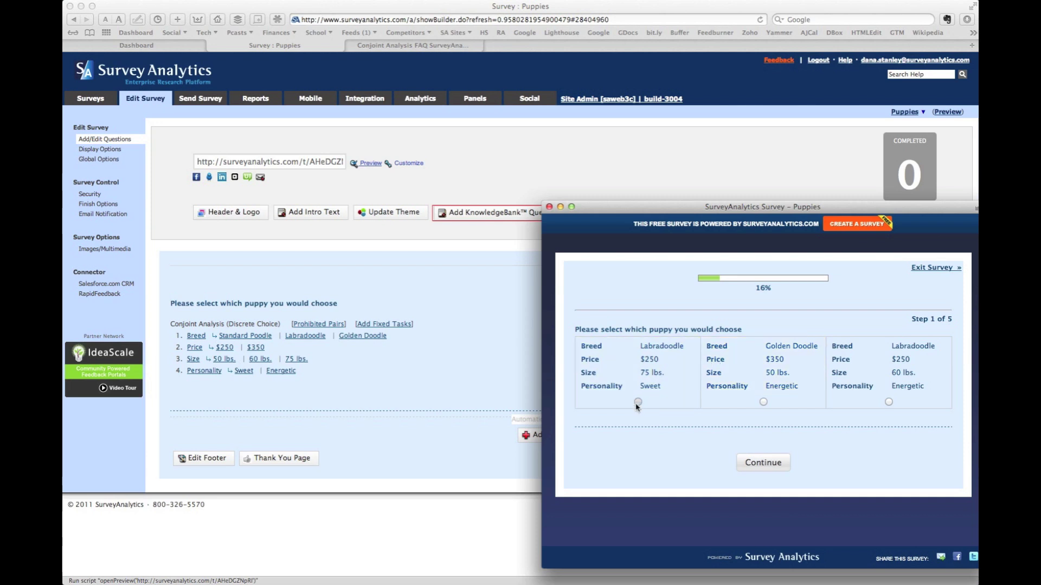
{"action": "left_click", "coordinate": [753, 461]}
{"action": "left_click", "coordinate": [764, 405]}
{"action": "left_click", "coordinate": [768, 464]}
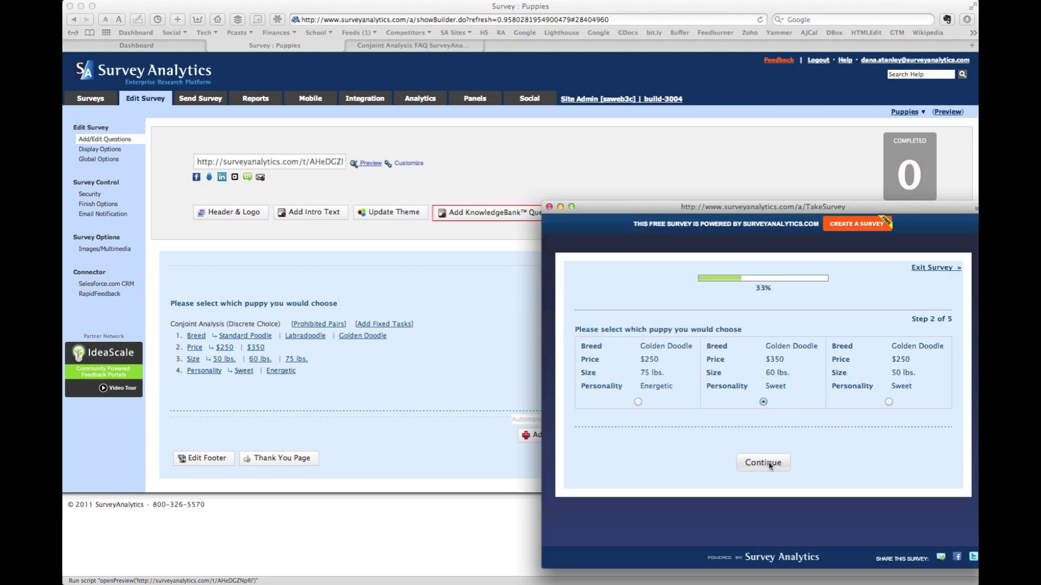
{"action": "left_click", "coordinate": [888, 401]}
{"action": "left_click", "coordinate": [775, 464]}
{"action": "left_click", "coordinate": [763, 410]}
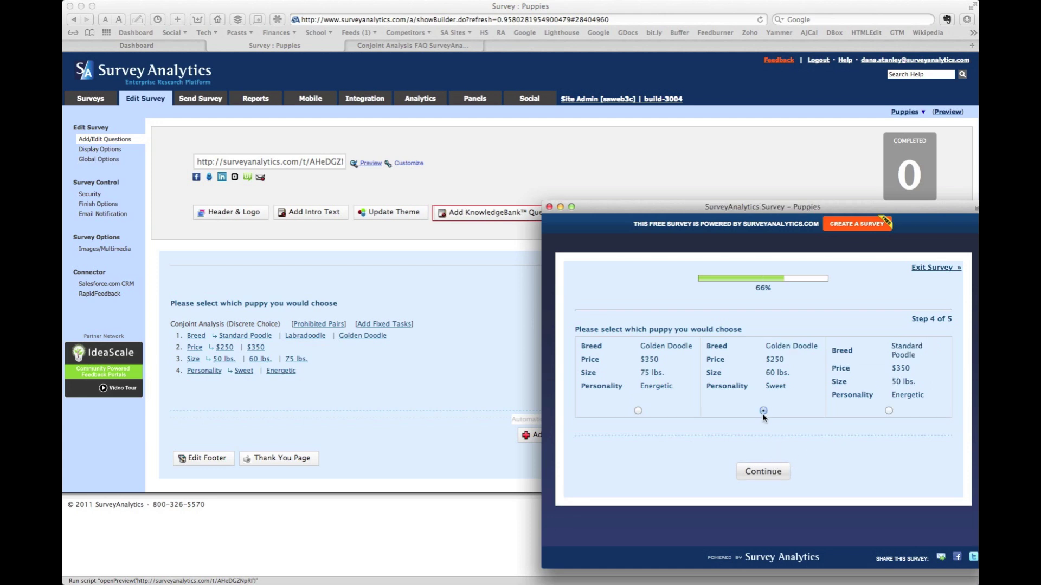
{"action": "left_click", "coordinate": [764, 471]}
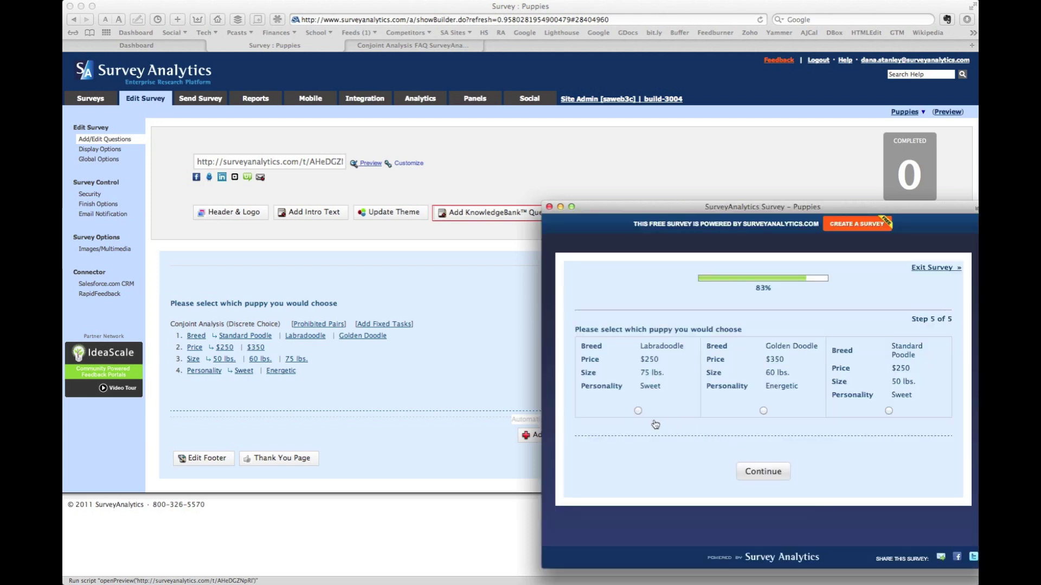
{"action": "left_click", "coordinate": [638, 411]}
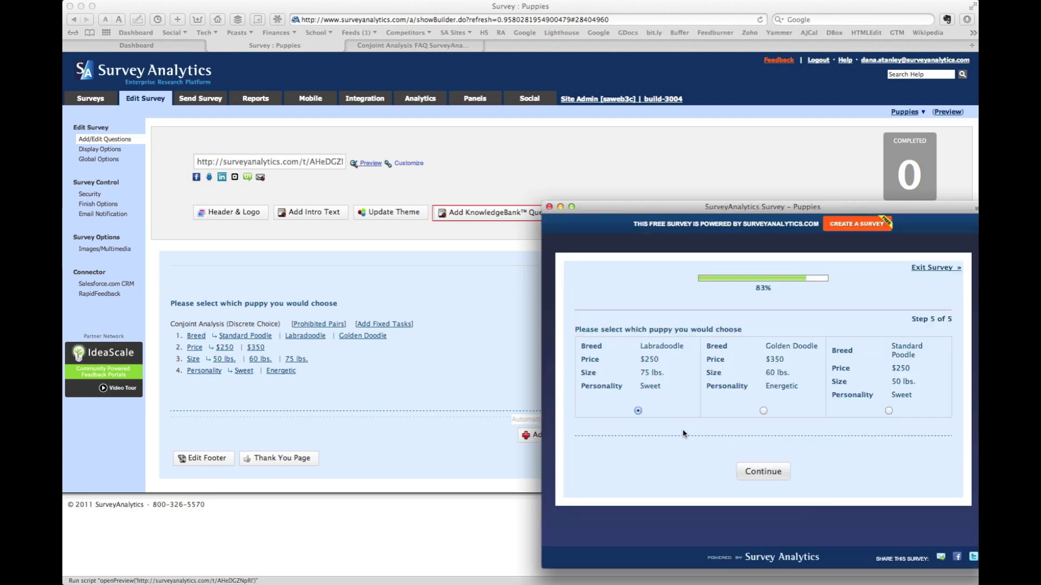
{"action": "left_click", "coordinate": [761, 472]}
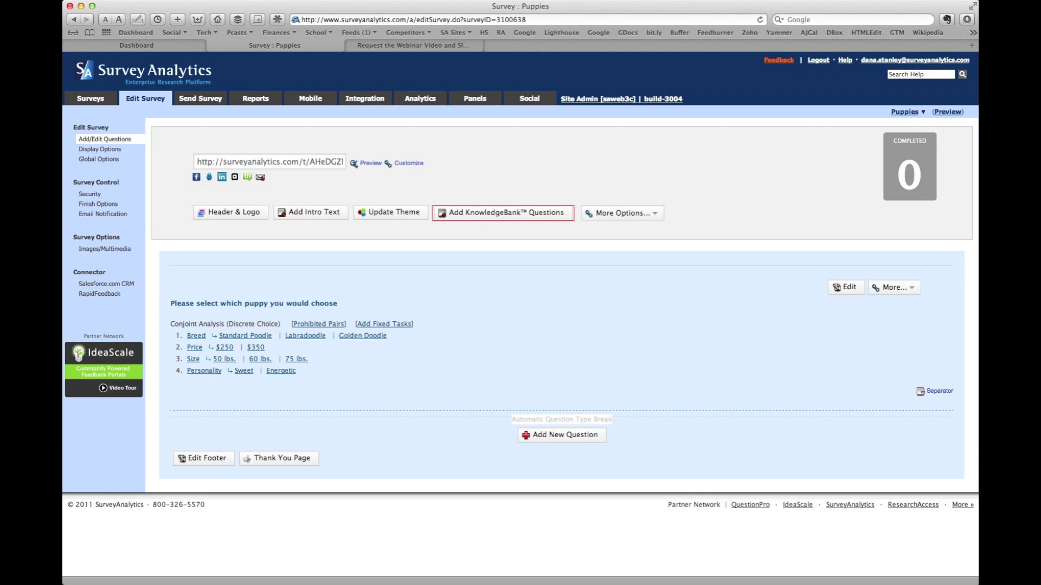
- Open the real-time summary report for the Puppies survey and review the attributes' relative importance and average utilities
{"action": "left_click", "coordinate": [259, 101]}
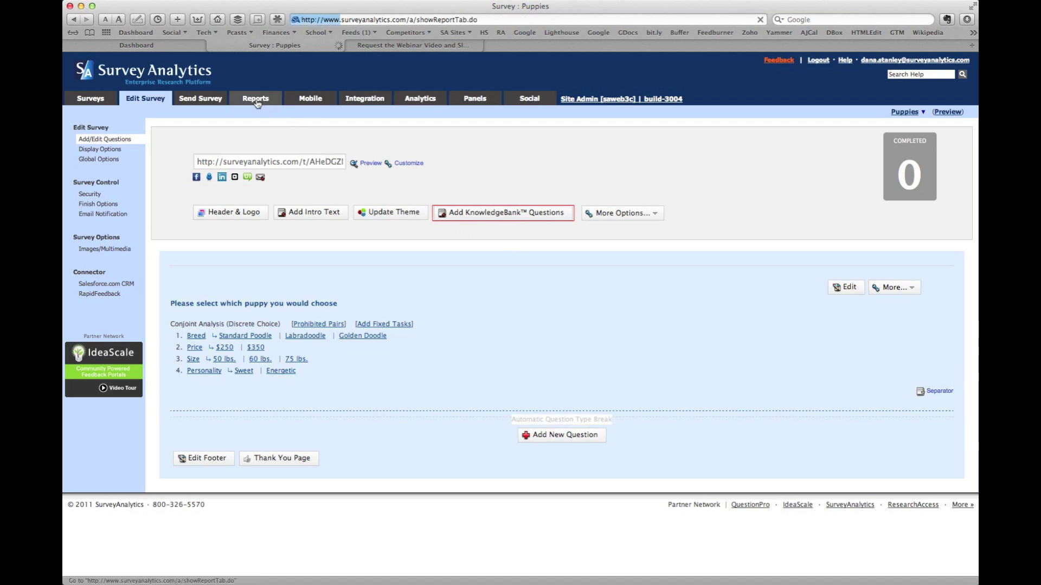
{"action": "left_click", "coordinate": [275, 180]}
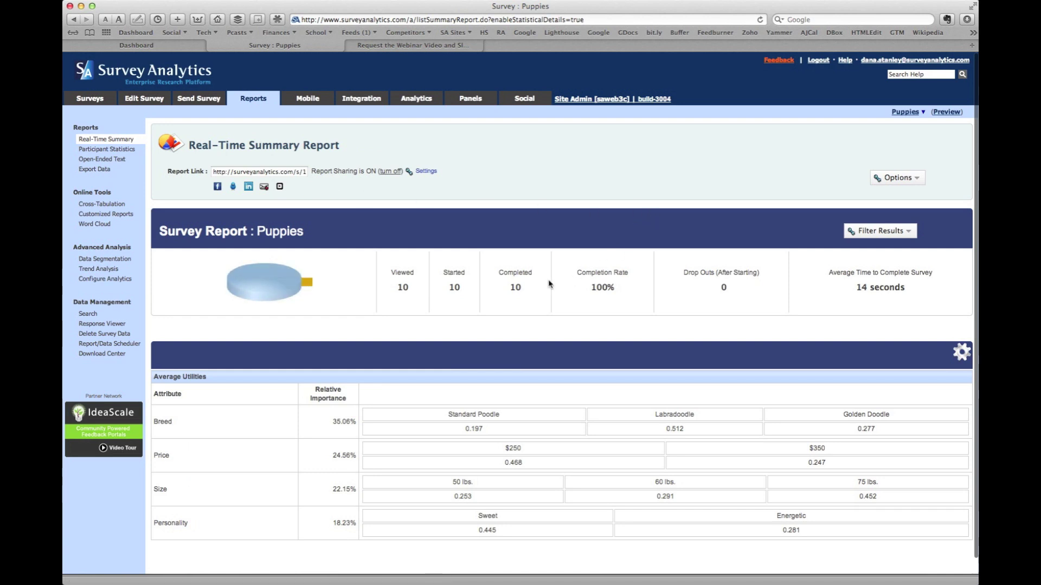
{"action": "scroll", "coordinate": [421, 297], "scroll_direction": "down", "scroll_amount": 1}
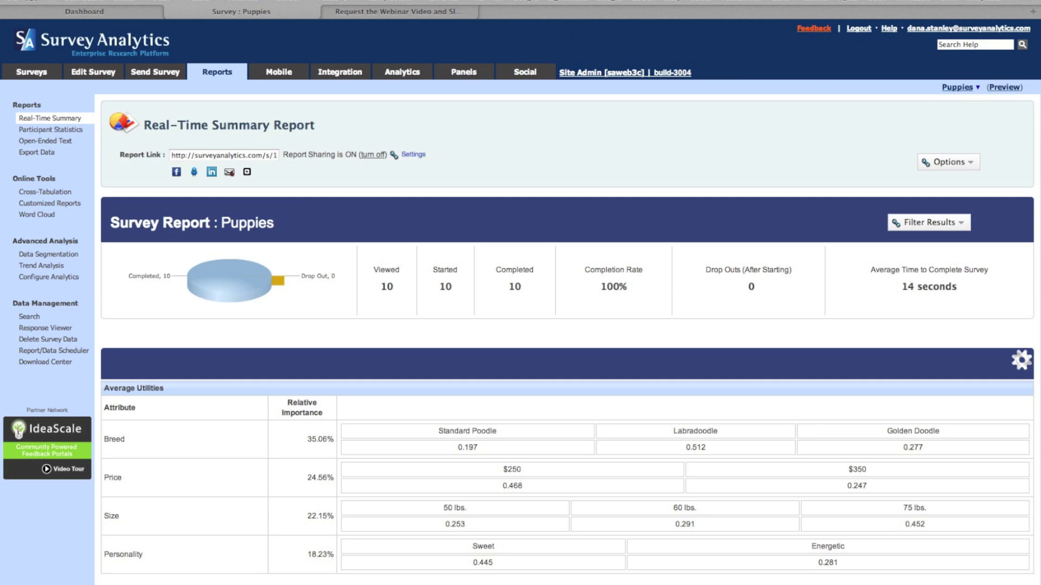
- Load the webinar request page at bit.ly/saconjointwebinar in the browser
{"action": "type", "text": "bit.l"}
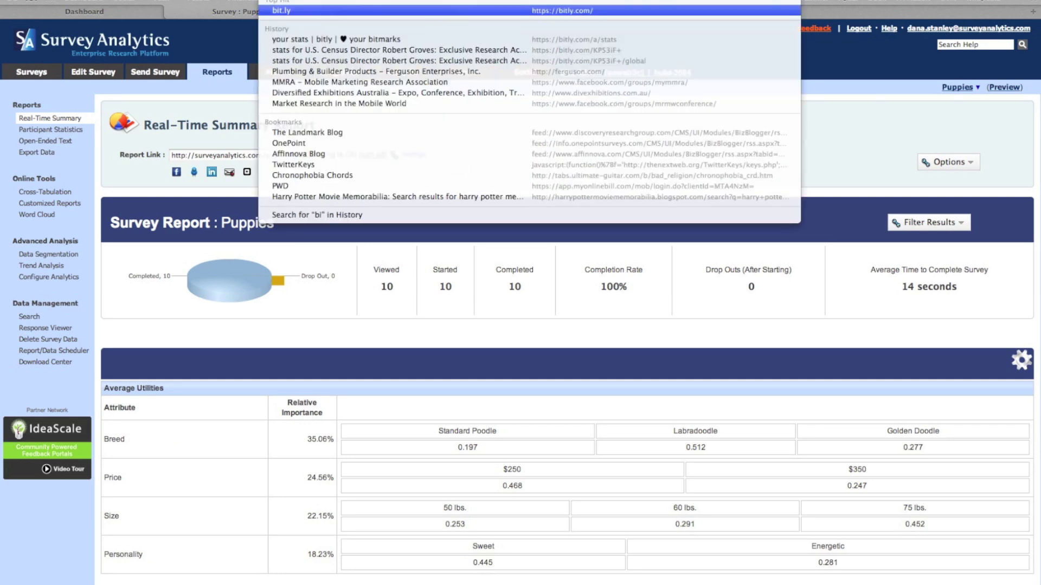
{"action": "type", "text": "y"}
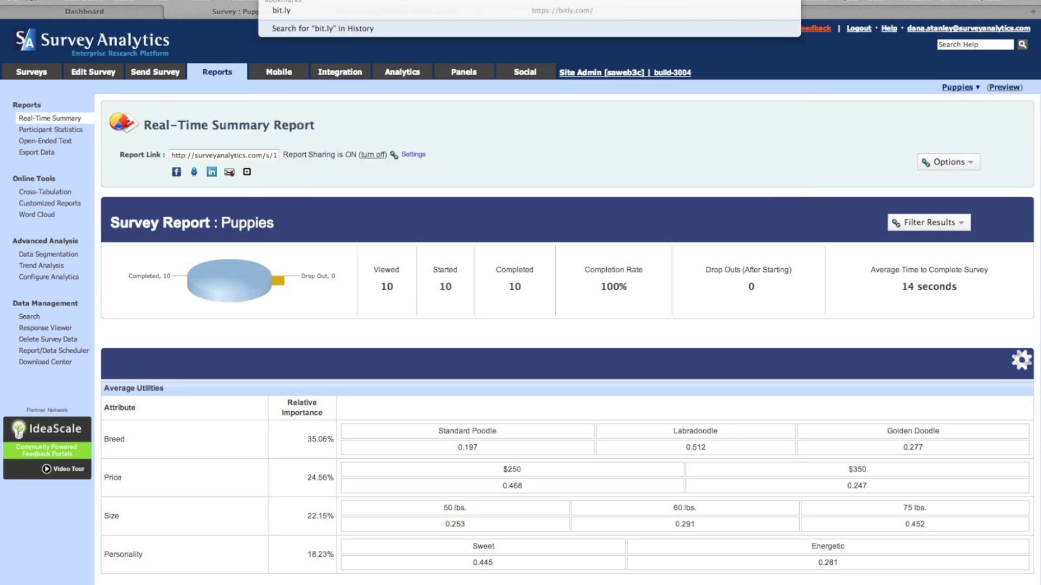
{"action": "type", "text": "/sac"}
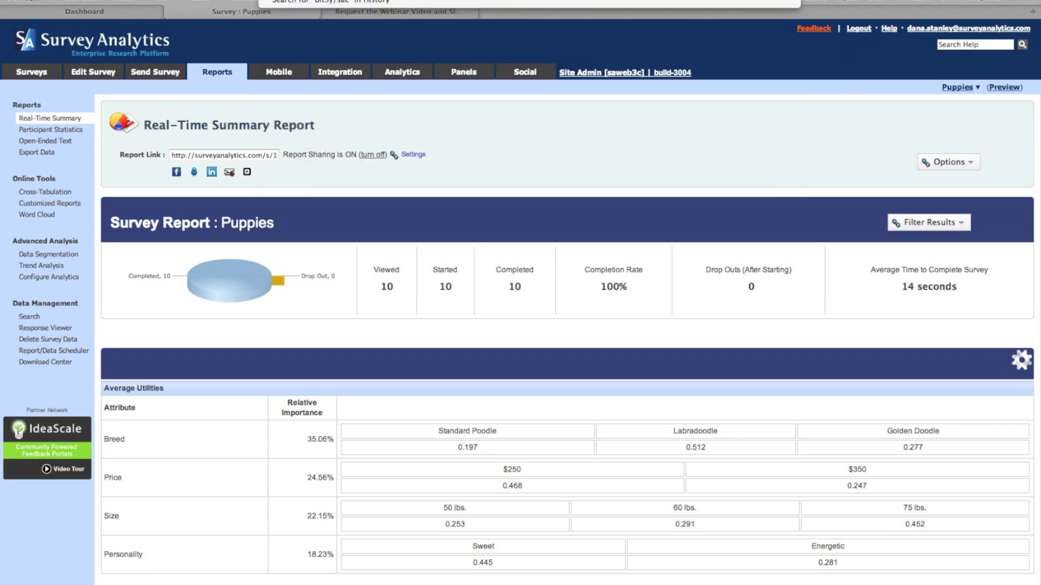
{"action": "type", "text": "Onjointwebinar"}
{"action": "key", "text": "Return"}
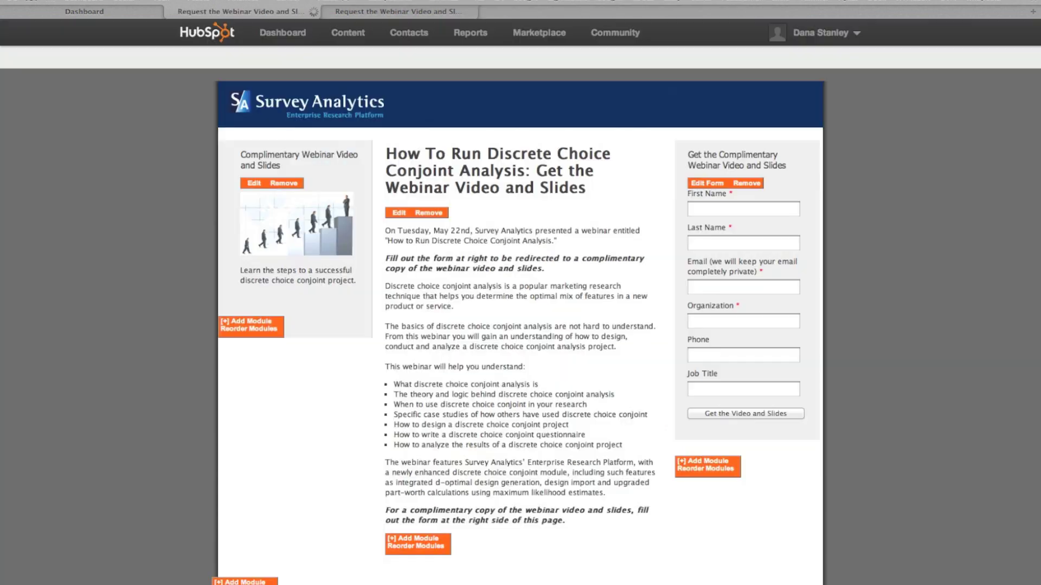